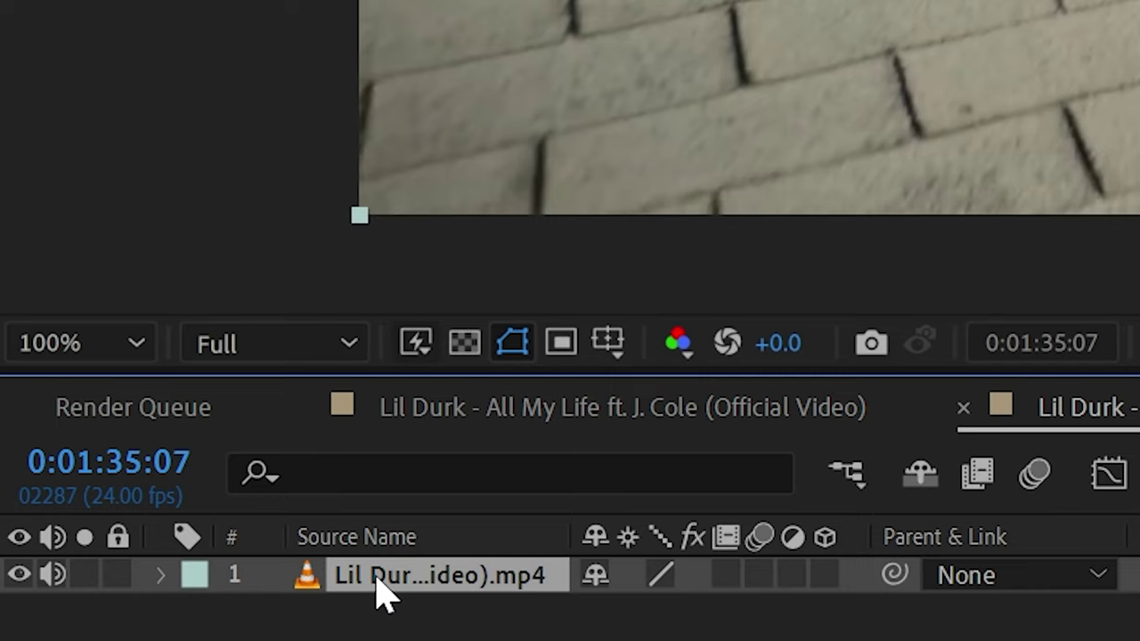
Apply 3D Camera Tracker to the rooftop footage and let it solve to 0.69-pixel average error
right_click(383, 592)
mouse_move(590, 78)
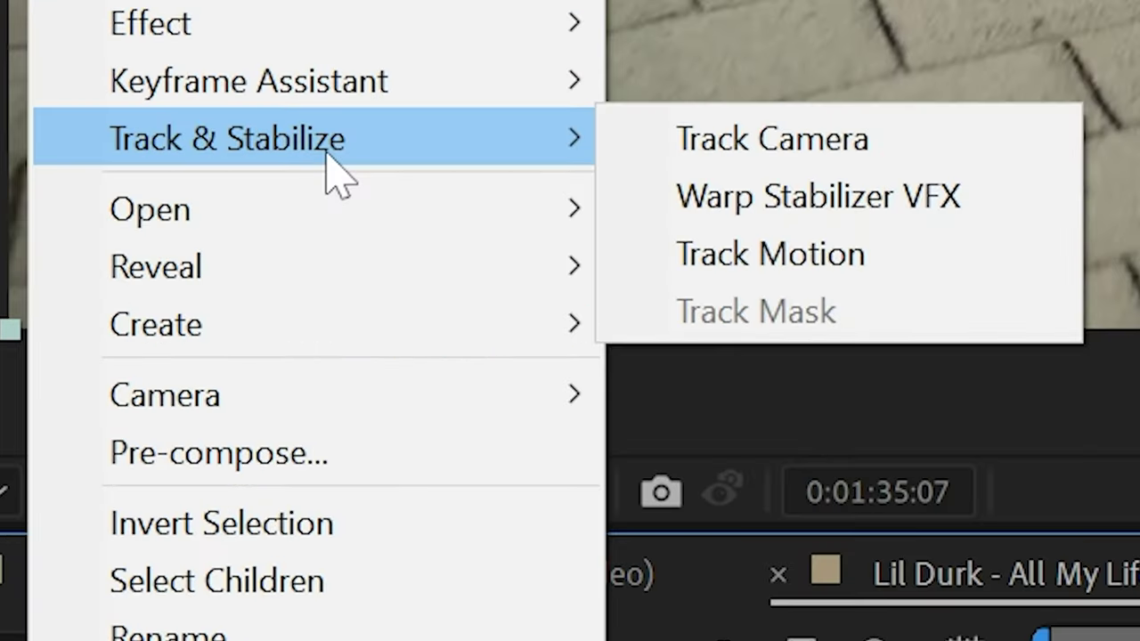
left_click(711, 141)
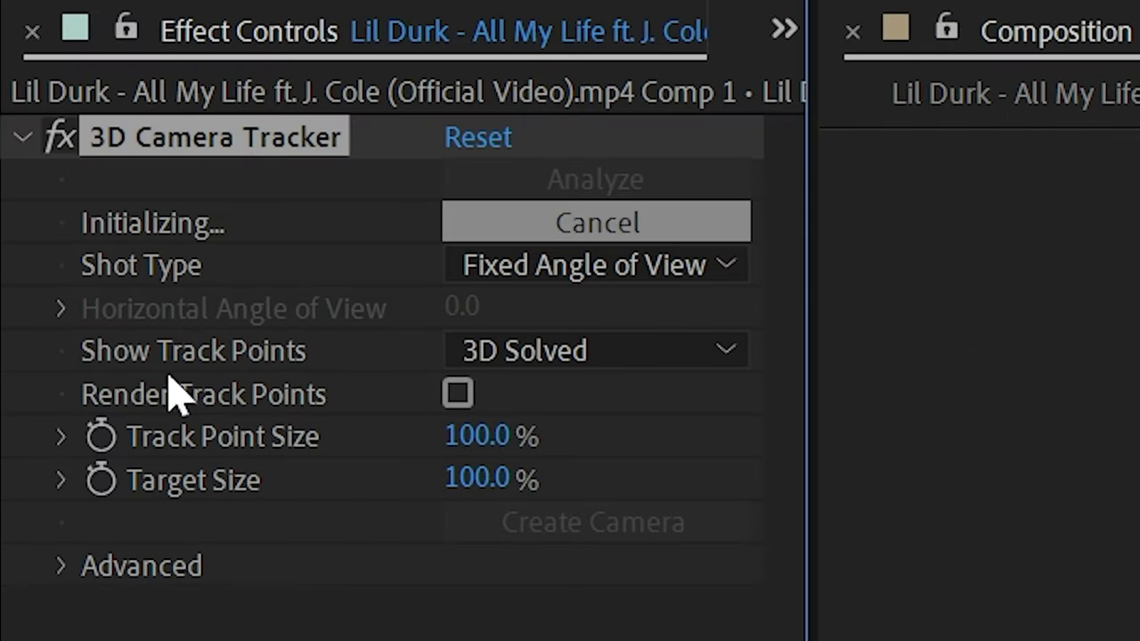
left_click_drag(810, 436, 908, 438)
left_click(59, 568)
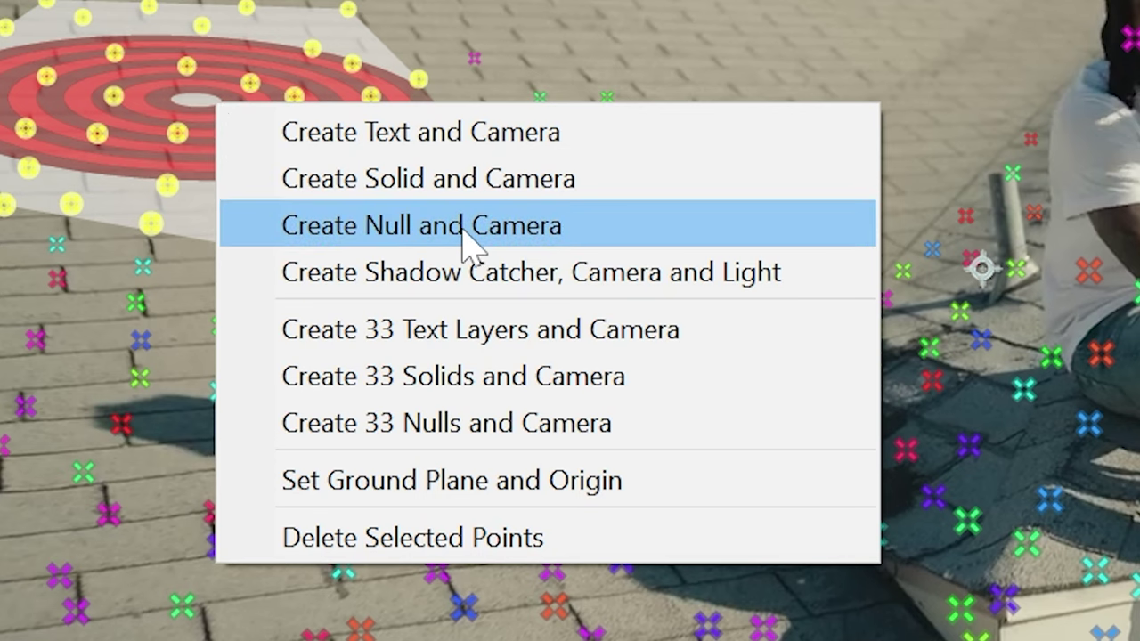
left_click(471, 244)
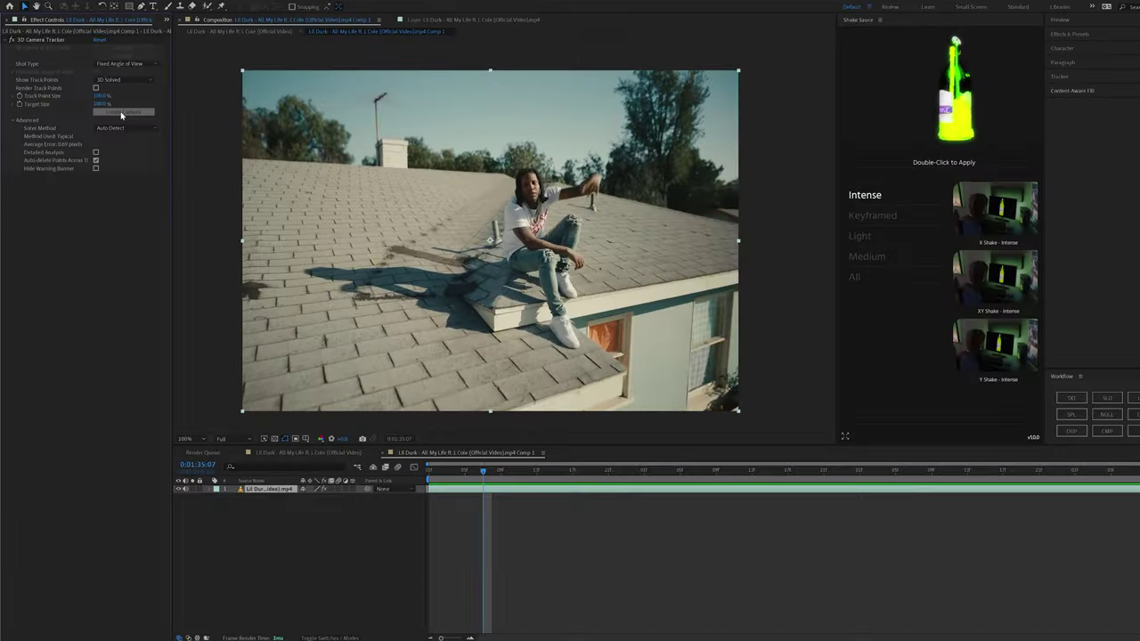
Create the tracked camera, add a red solid named Test, and play it back to check it sticks
left_click(433, 398)
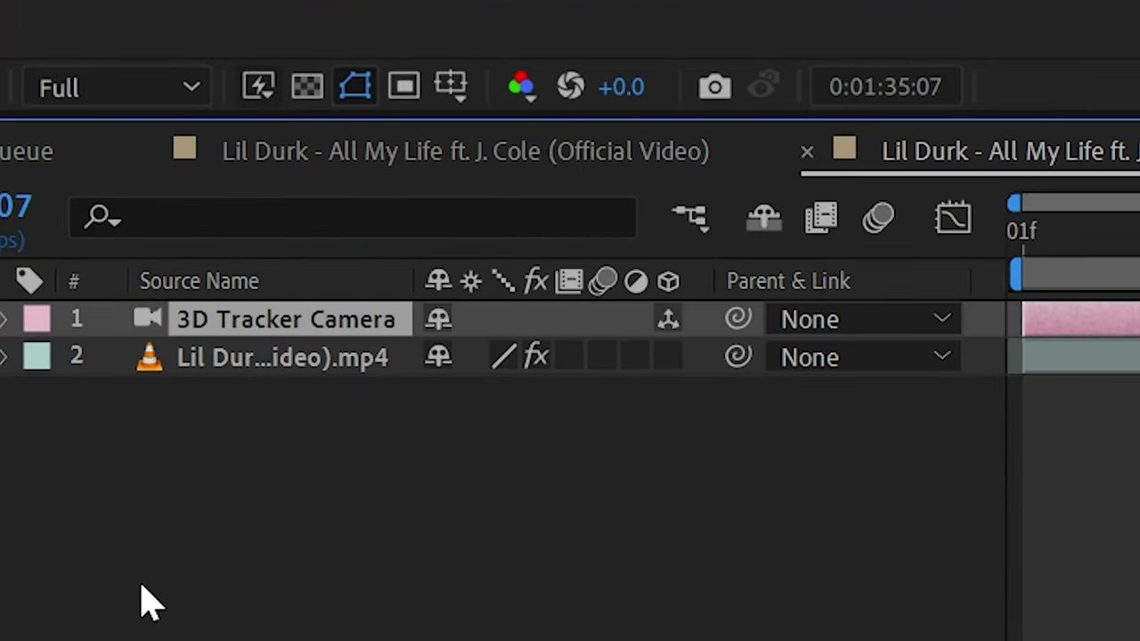
right_click(148, 604)
mouse_move(313, 112)
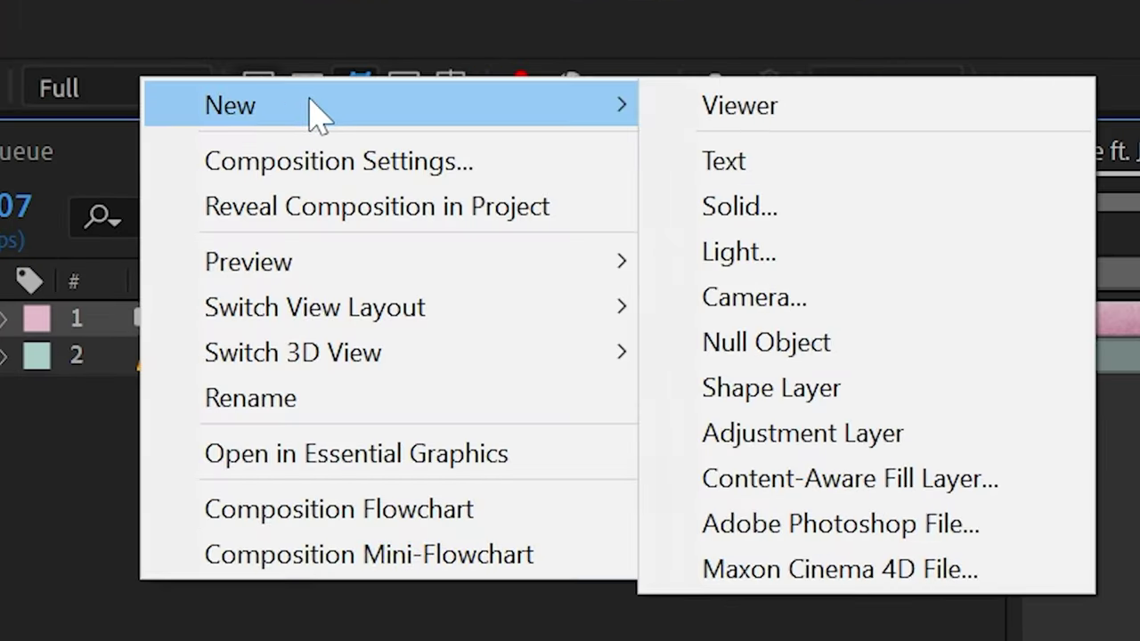
left_click(801, 223)
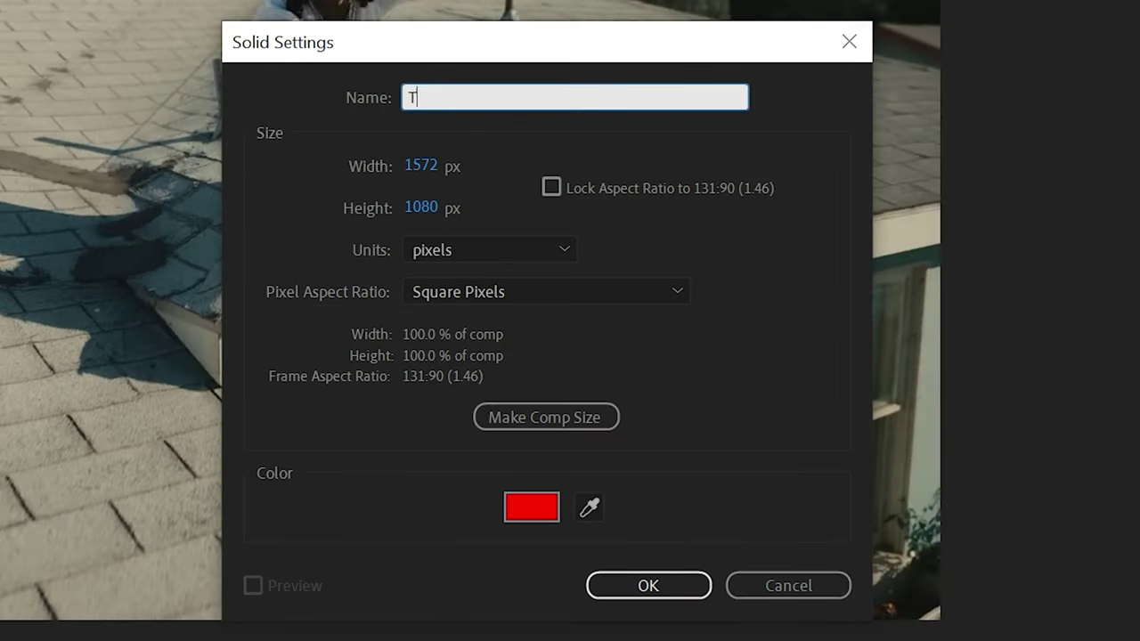
key("Return")
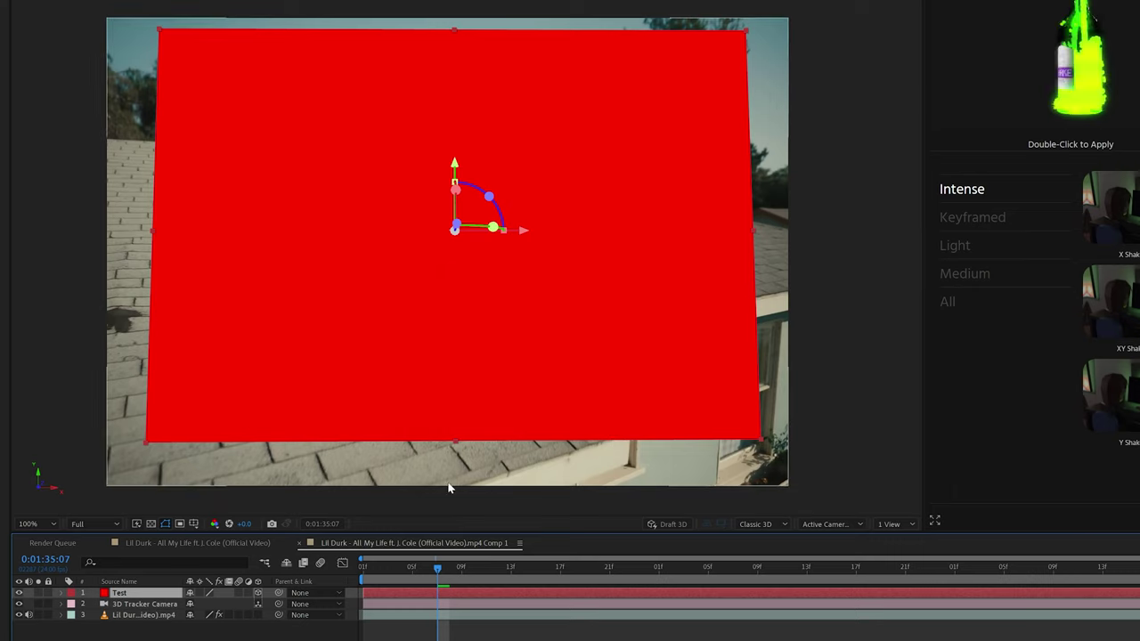
key("space")
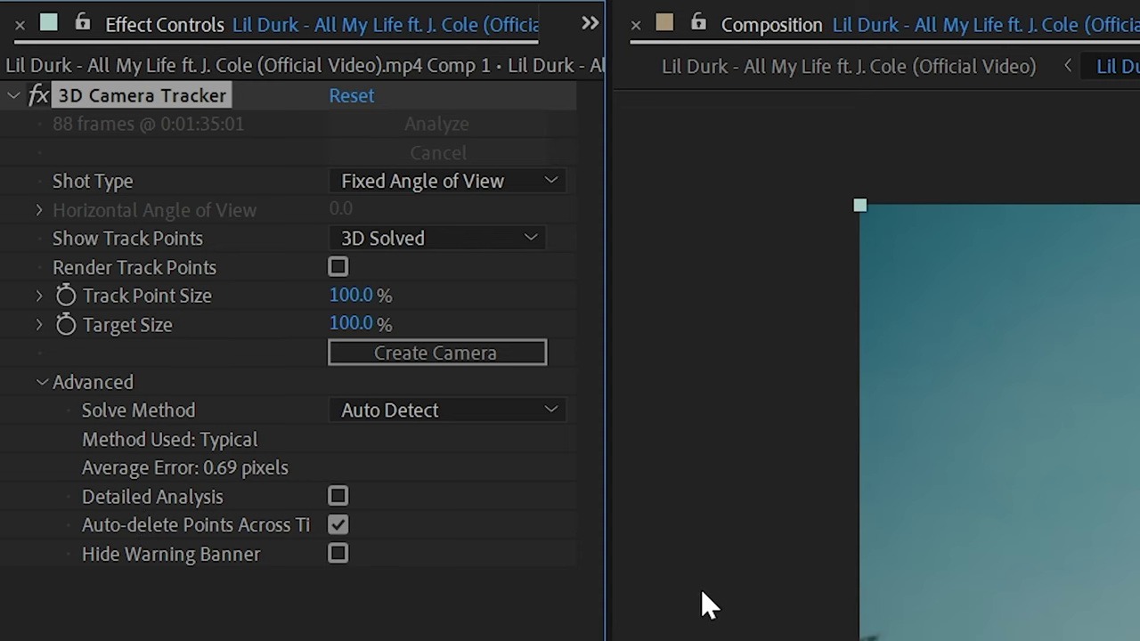
Enable Detailed Analysis to re-solve the track at 0.73-pixel error and review the Solve Method list
left_click(337, 496)
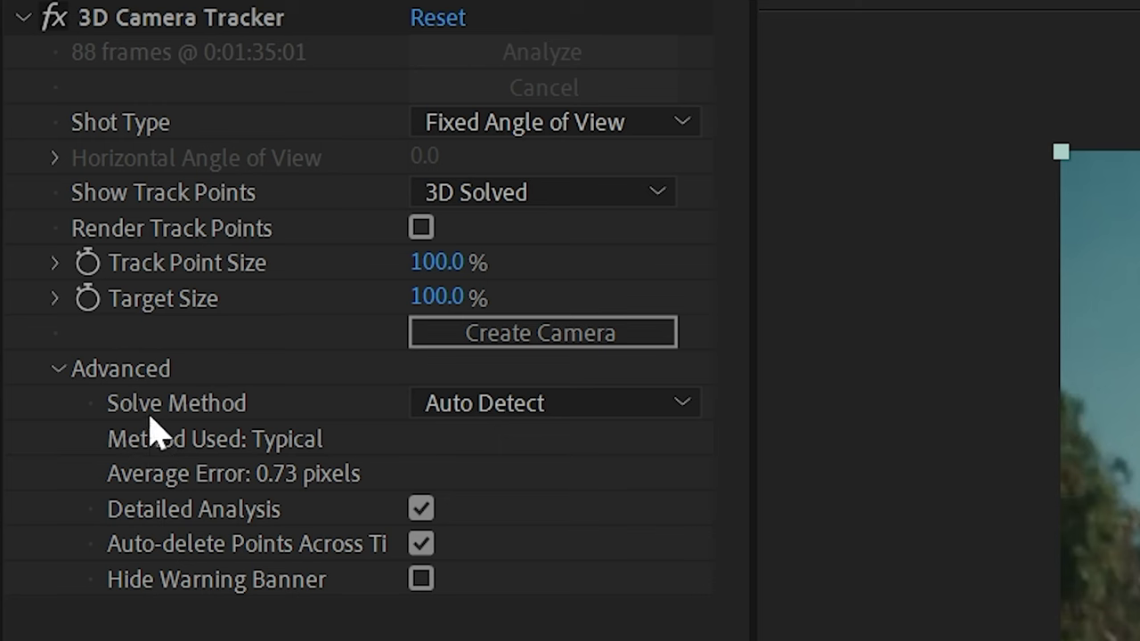
left_click(550, 408)
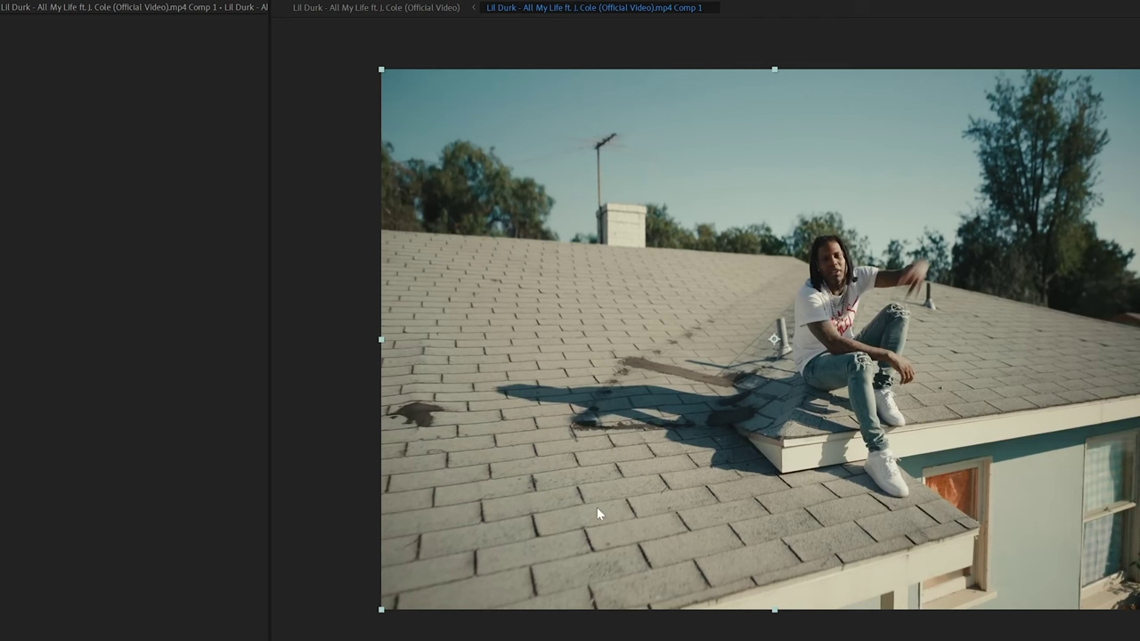
key("space")
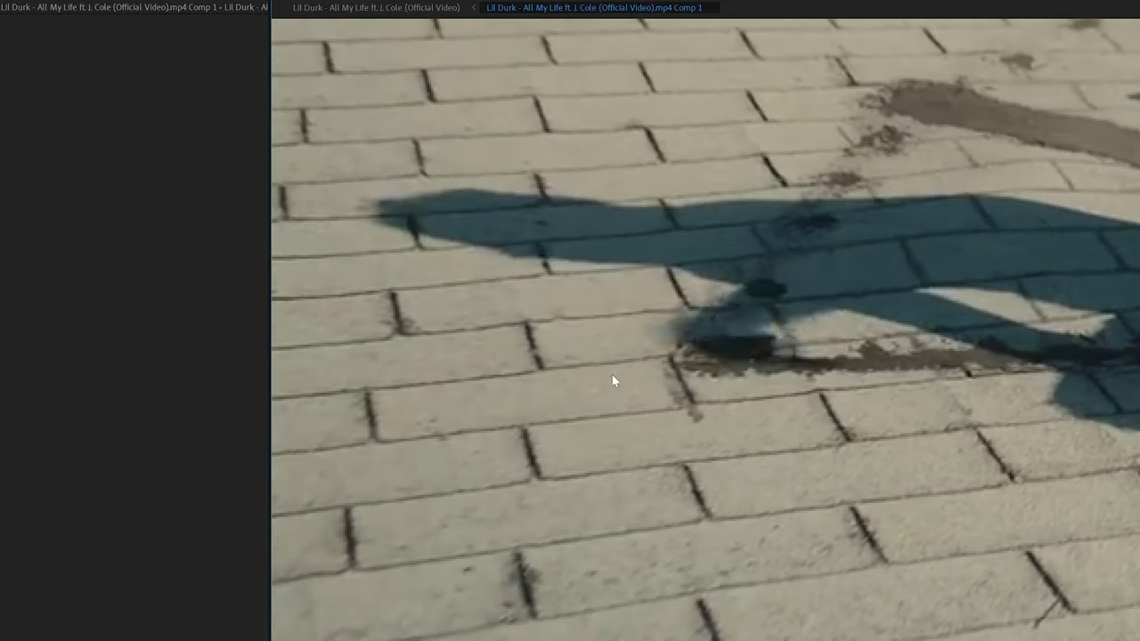
scroll(558, 347, "down", 5)
left_click_drag(776, 354, 713, 246)
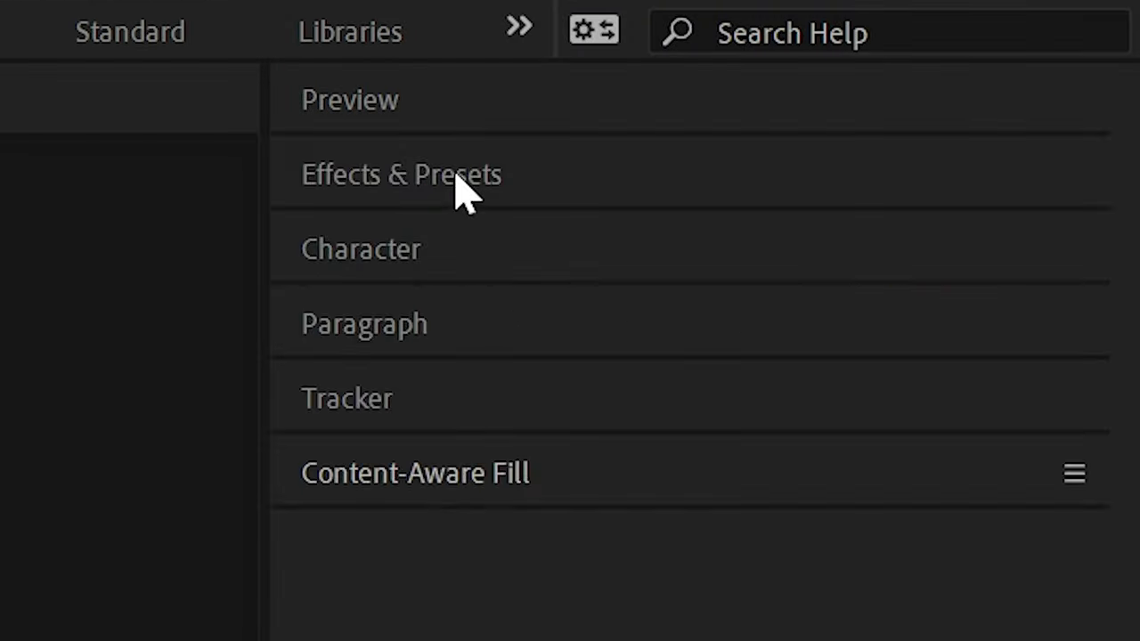
Apply Unsharp Mask to the rooftop footage with Amount 186, Radius 11 and Threshold 0
left_click(458, 173)
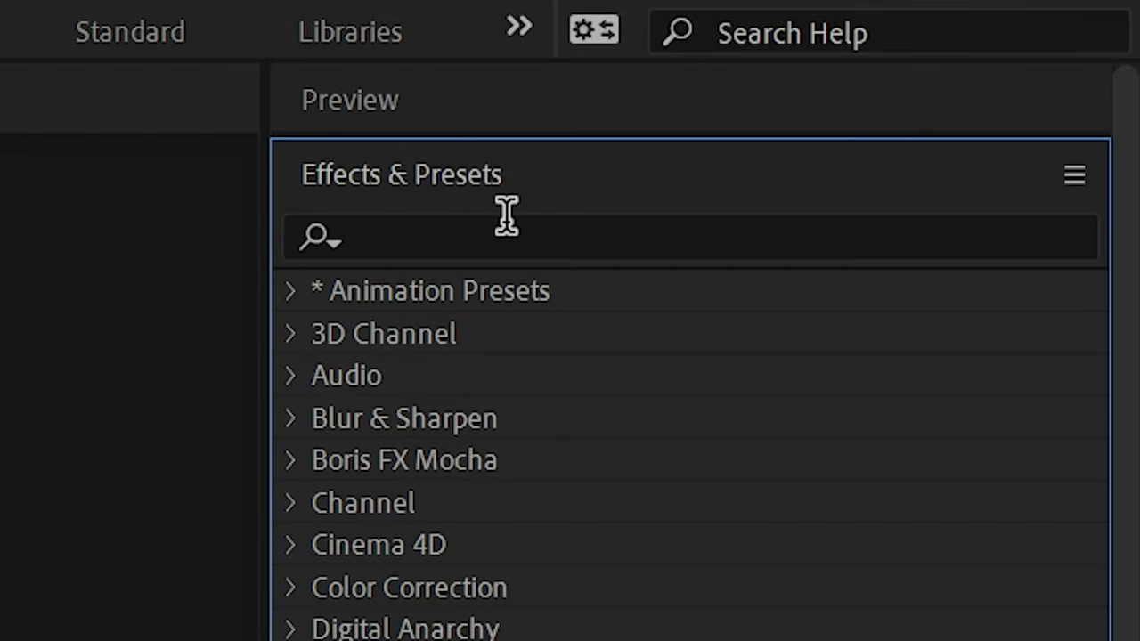
left_click(510, 219)
type("unsha")
left_click_drag(485, 331, 0, 640)
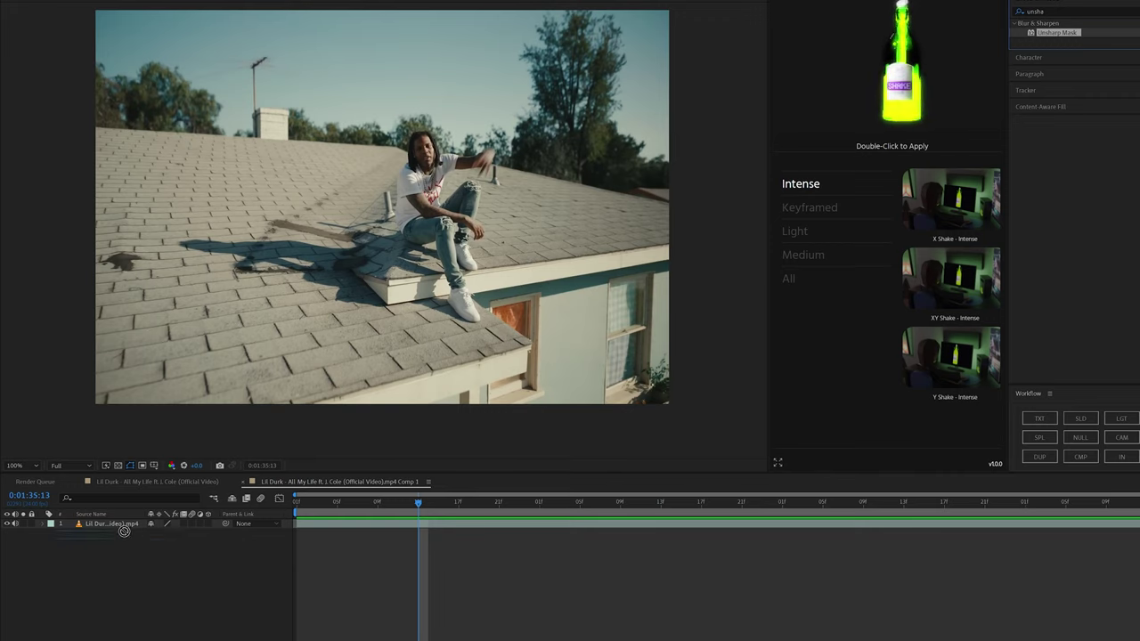
left_click_drag(123, 531, 112, 527)
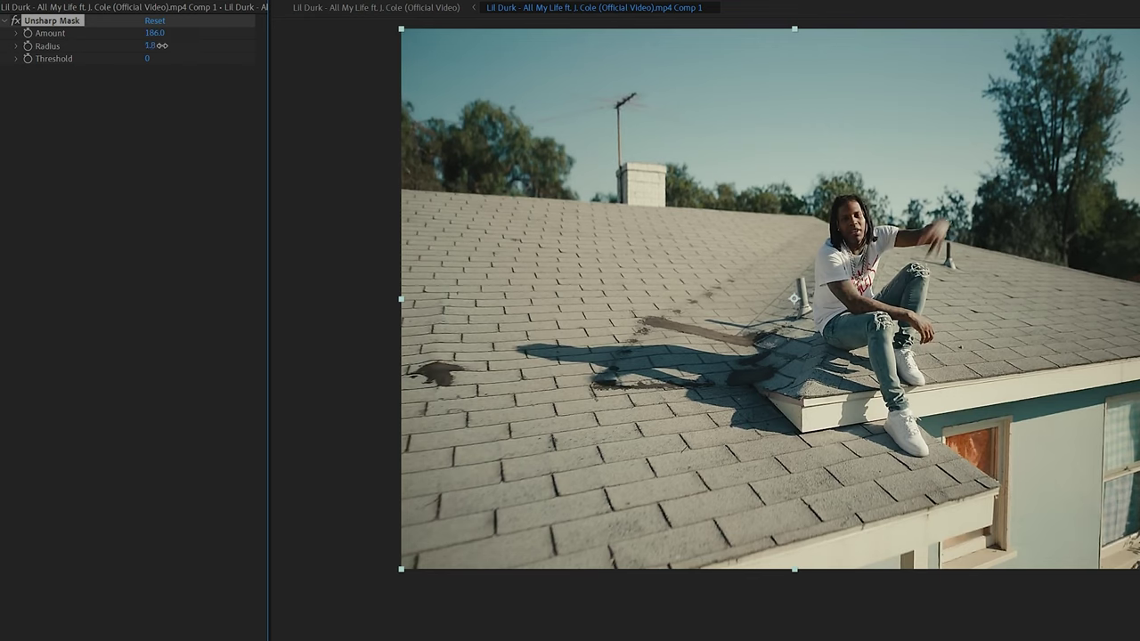
left_click_drag(162, 44, 236, 46)
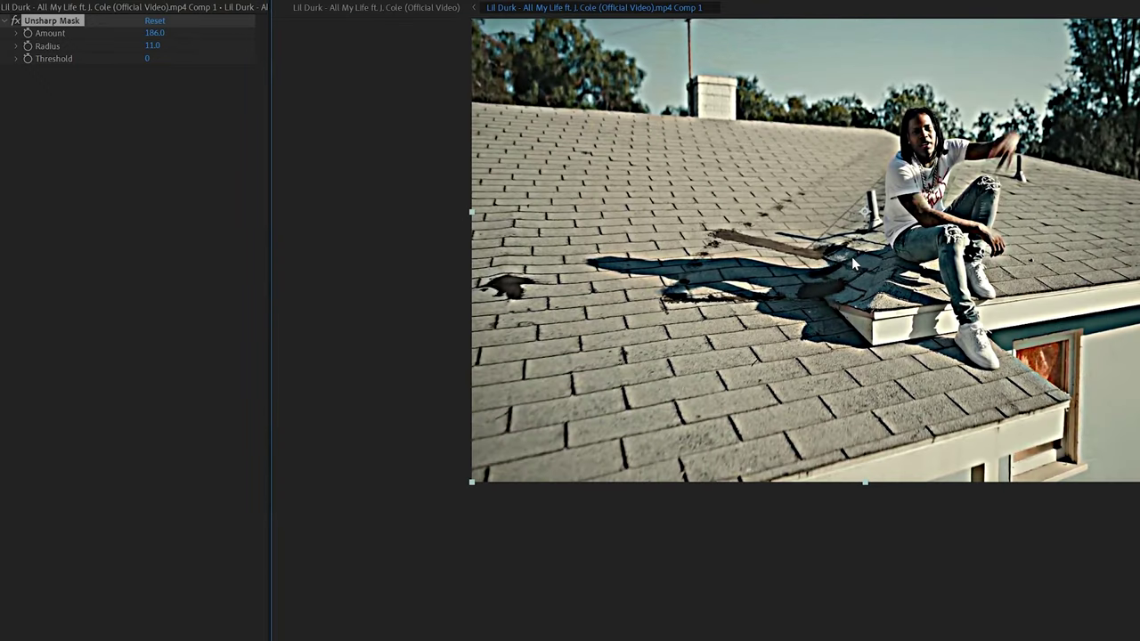
left_click_drag(902, 184, 866, 252)
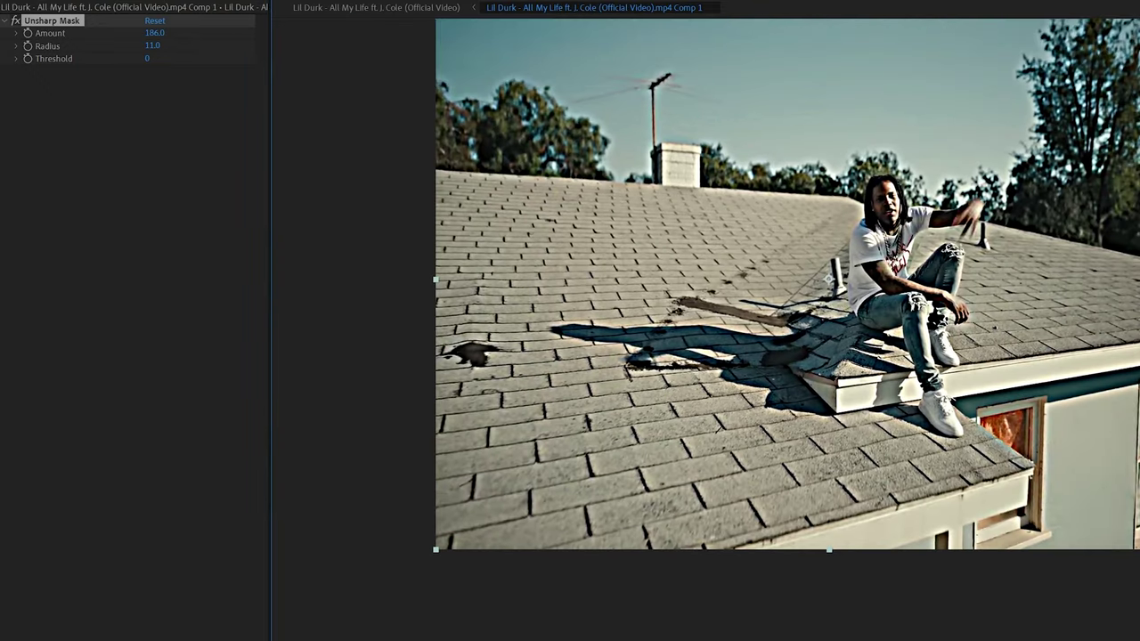
Pre-compose the sharpened footage layer into Comp 2, moving all attributes
key("ctrl+shift+a")
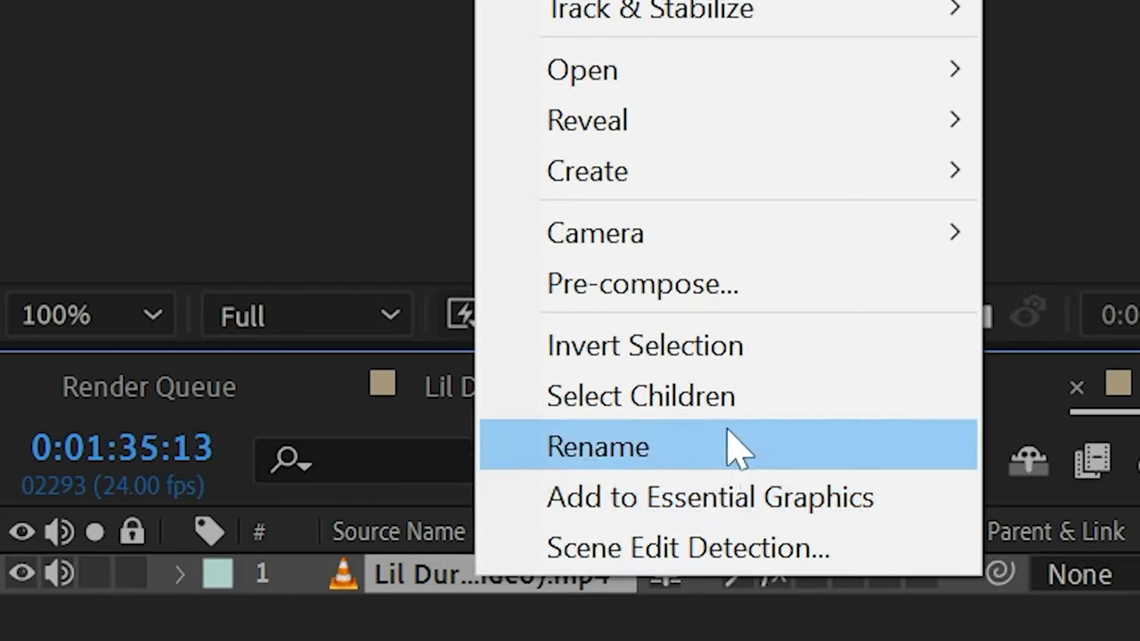
left_click(641, 282)
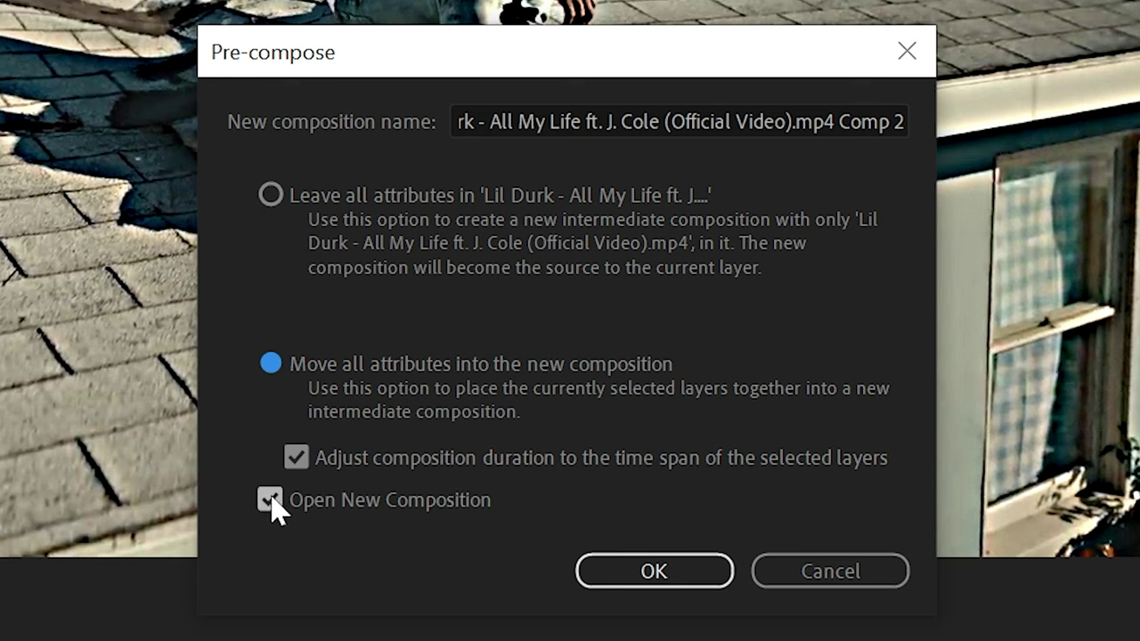
left_click(654, 571)
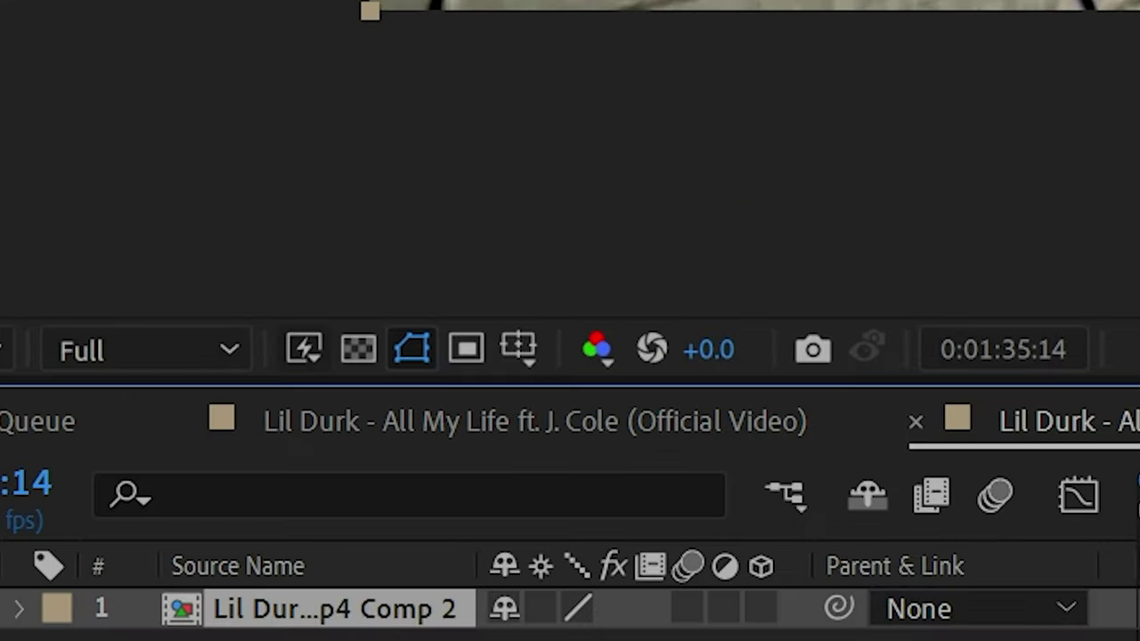
Apply Track Camera to the Comp 2 layer and open the Comp 2 precomp
right_click(223, 490)
mouse_move(458, 53)
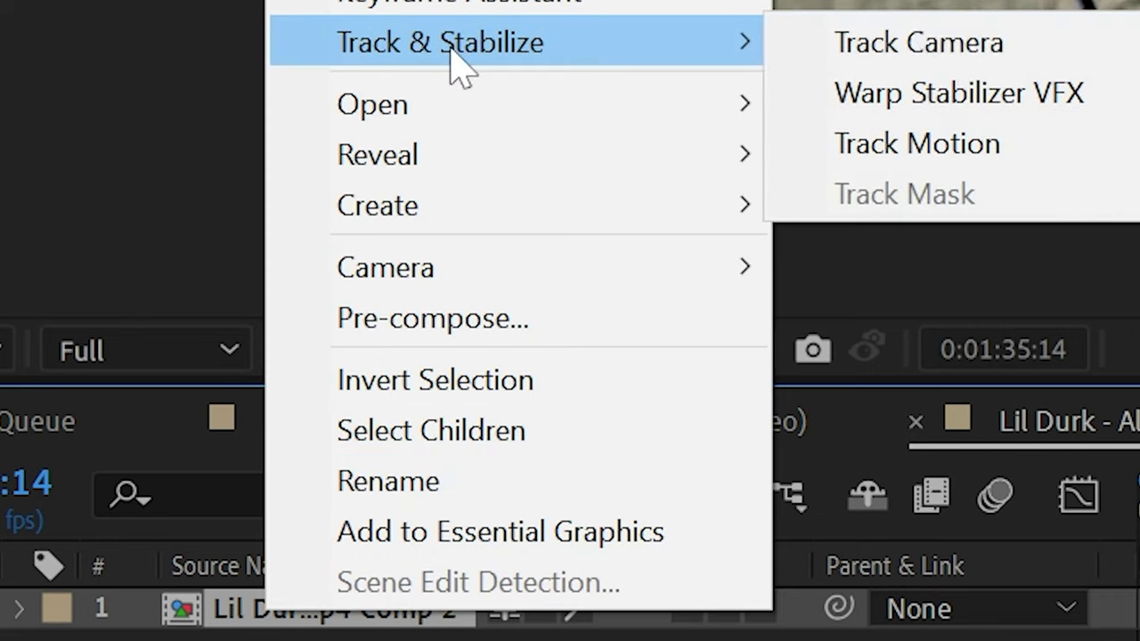
left_click(945, 42)
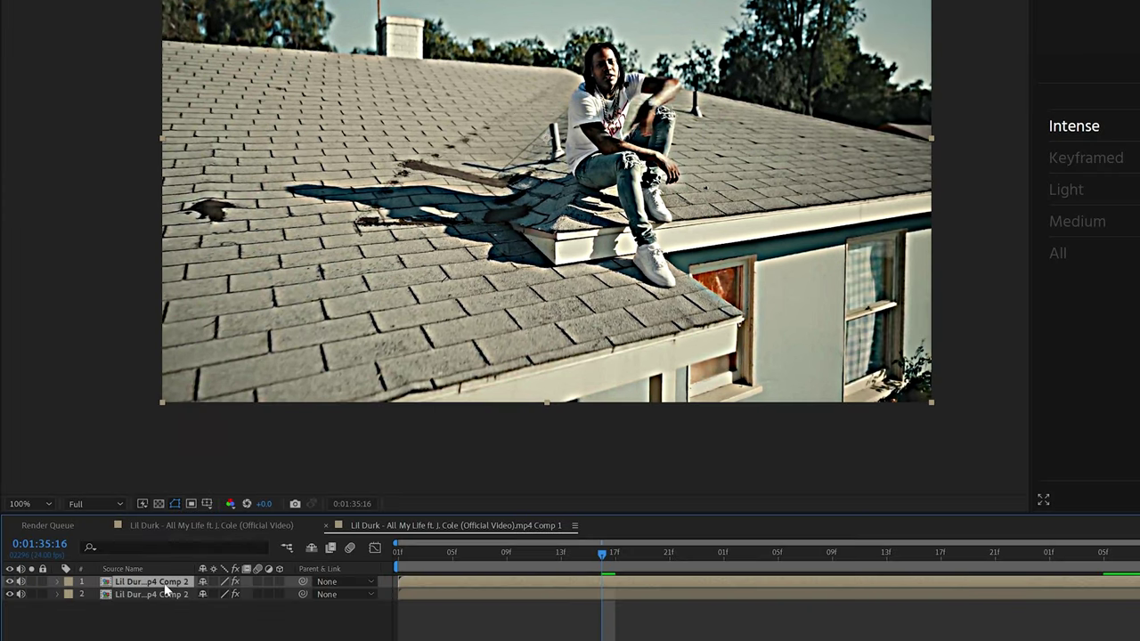
double_click(163, 583)
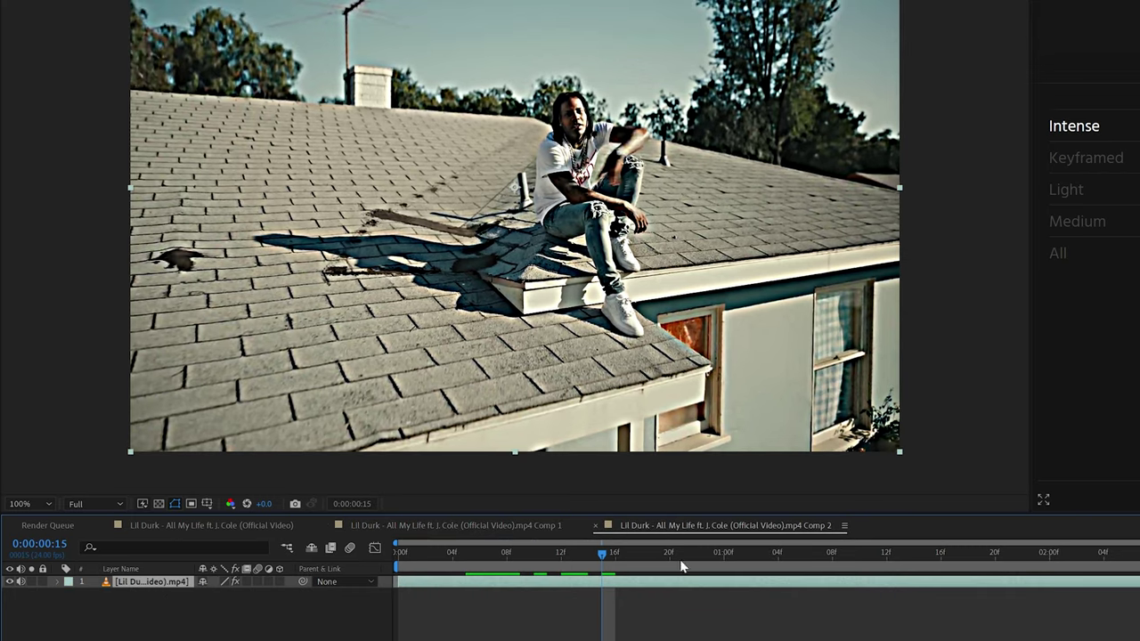
In Comp 1, swap the top layer for the original footage, compare it, and add a red Test solid
left_click(517, 531)
left_click(153, 605)
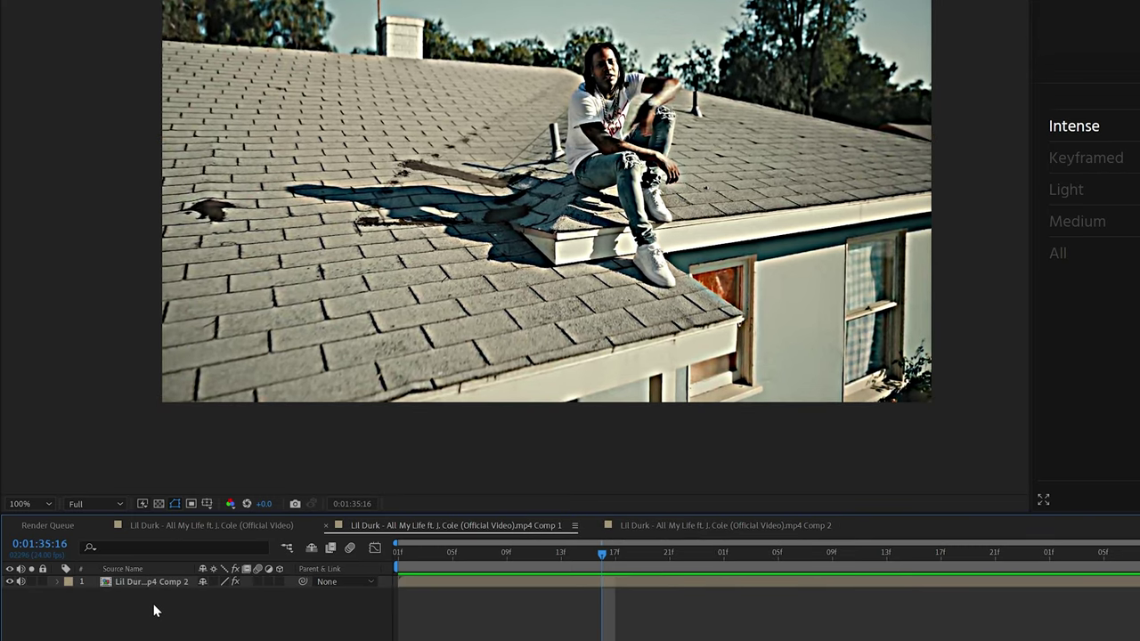
key("ctrl+alt+slash")
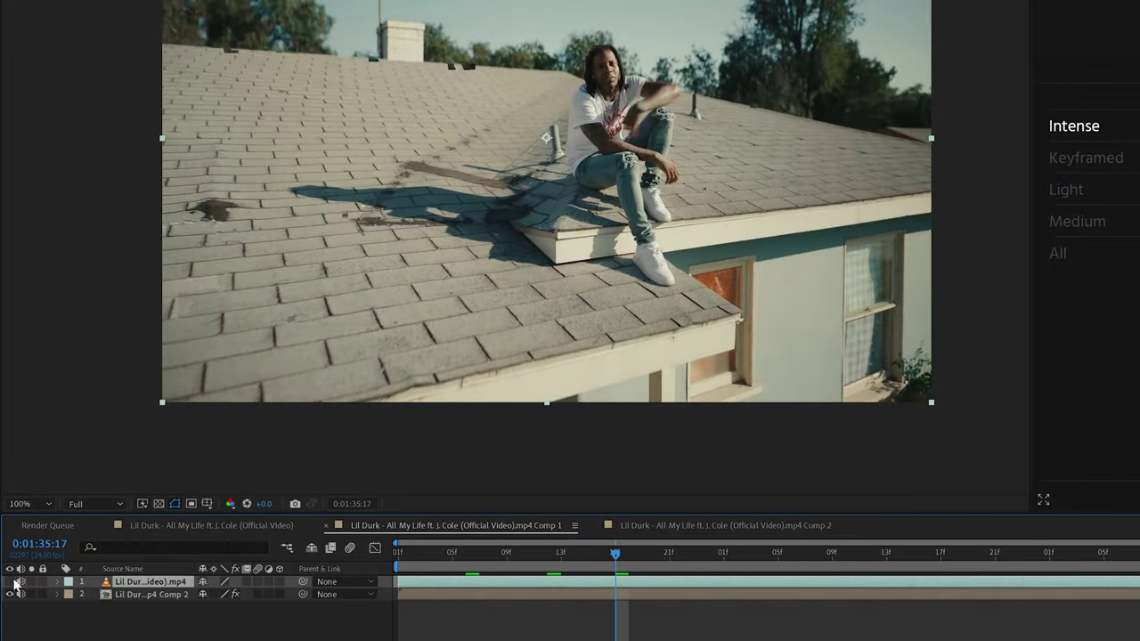
left_click(12, 582)
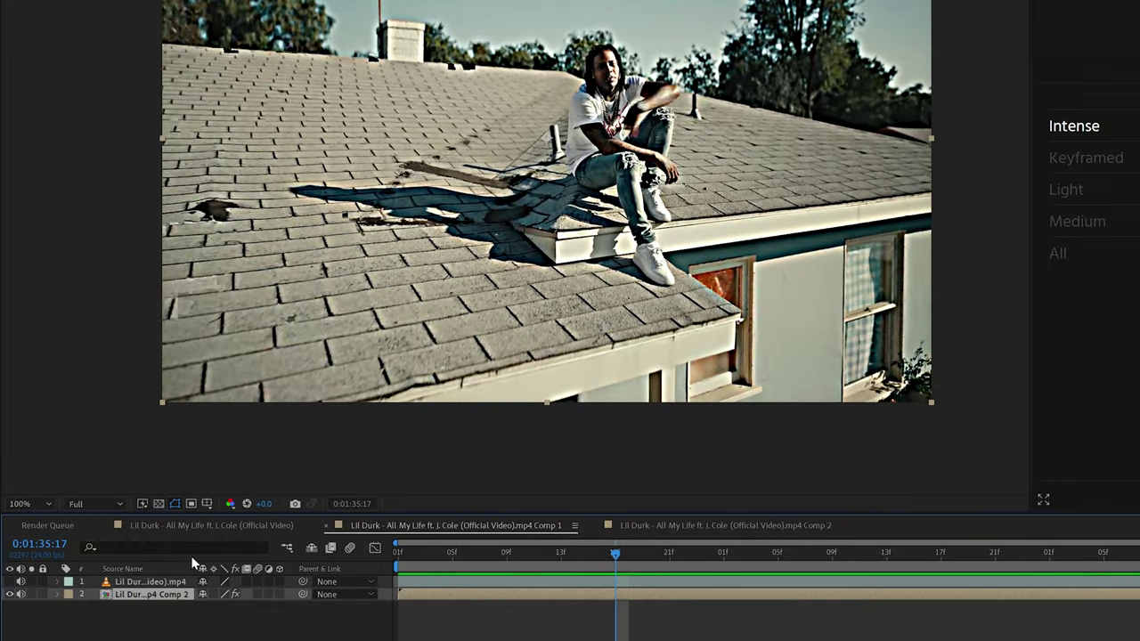
left_click(11, 581)
left_click(751, 552)
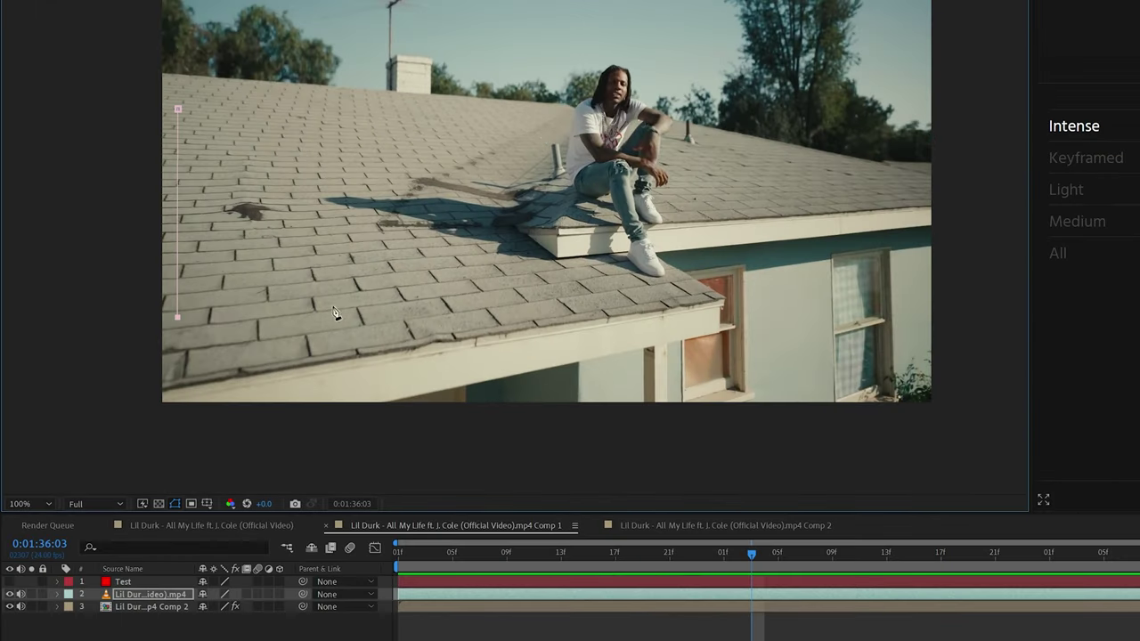
Duplicate the masked footage, hide the original, and pre-compose the roof patch into Comp 3 for tracking
key("ctrl+d")
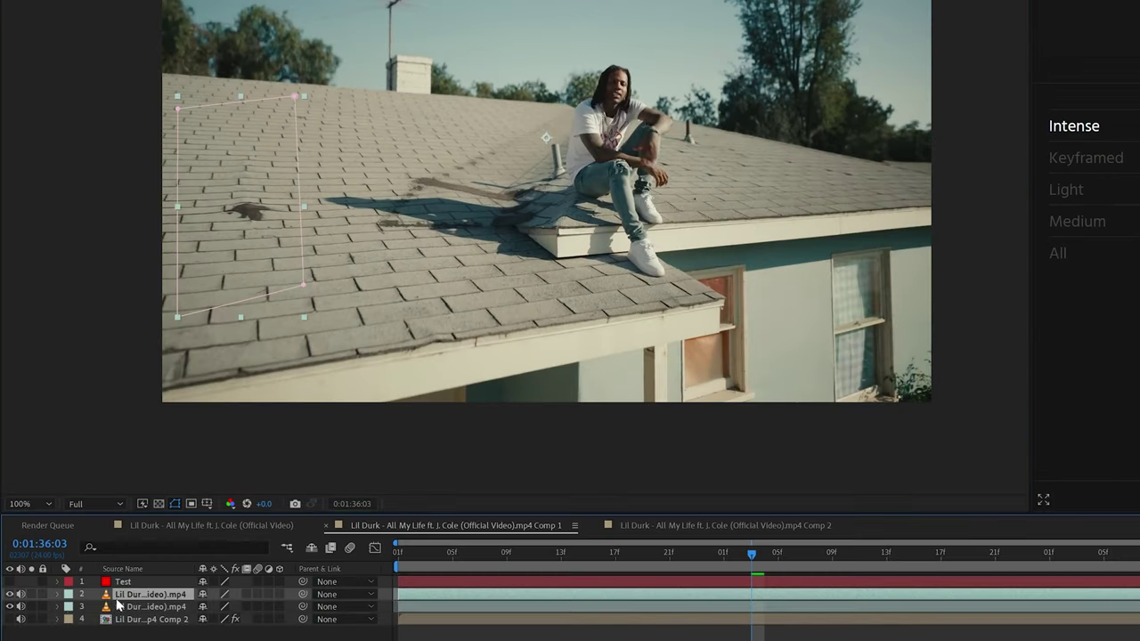
left_click(10, 606)
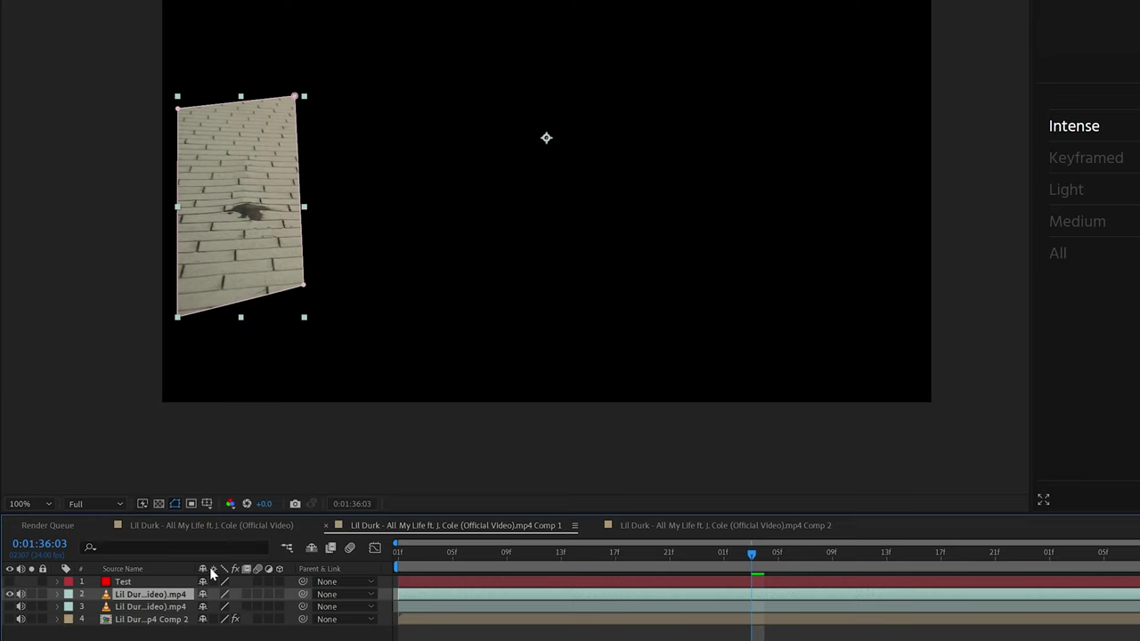
right_click(117, 595)
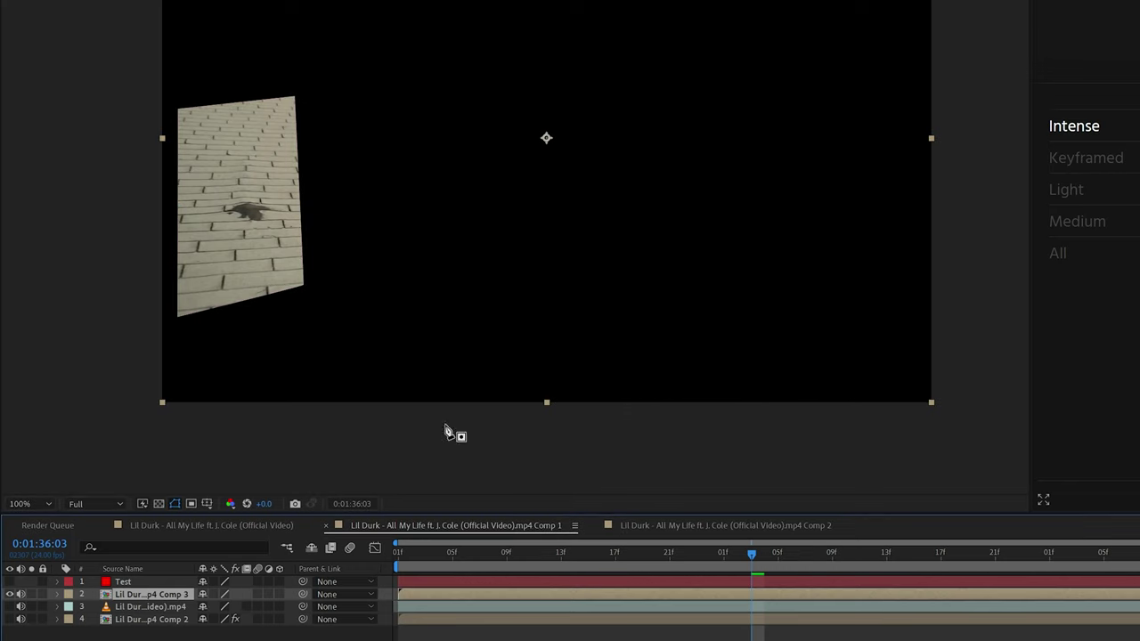
right_click(143, 600)
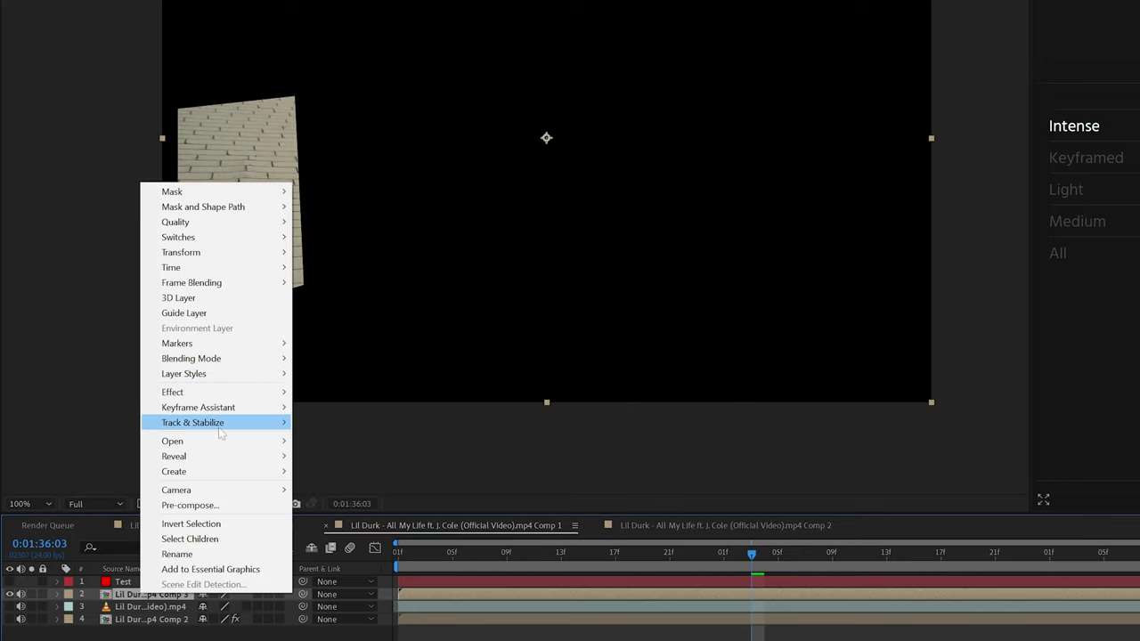